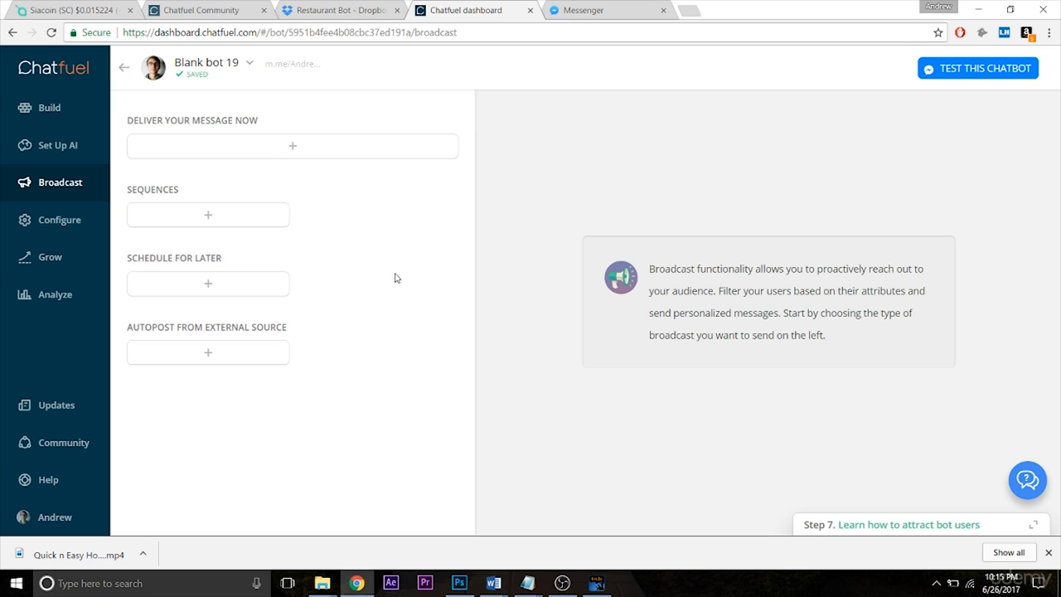
Create an immediate broadcast and filter its recipients by the first name attribute, using "is" and the listed user's first name.
{"action": "left_click", "coordinate": [266, 156]}
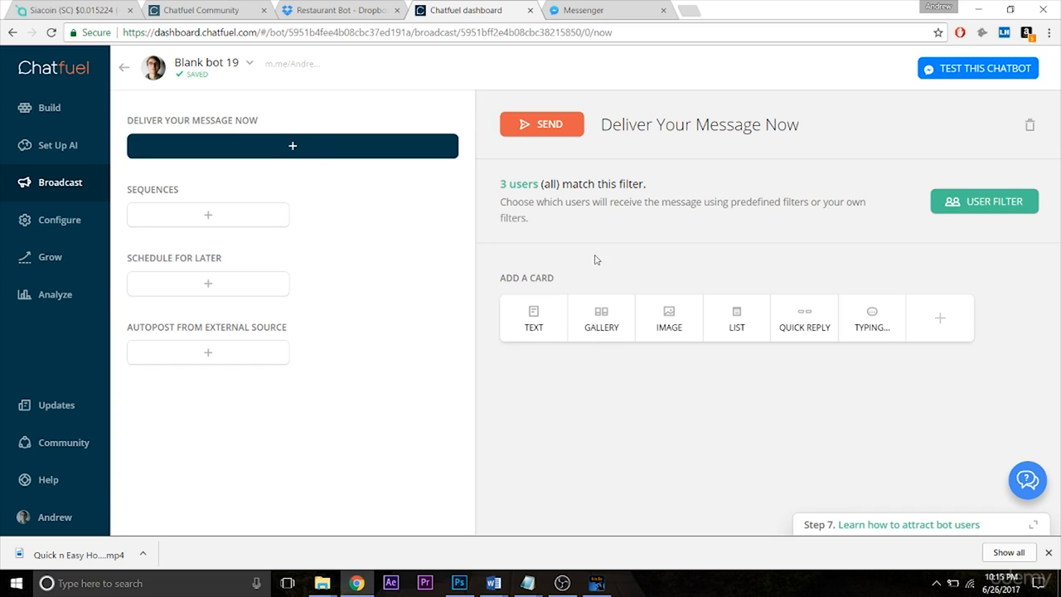
{"action": "left_click", "coordinate": [953, 213]}
{"action": "left_click", "coordinate": [672, 355]}
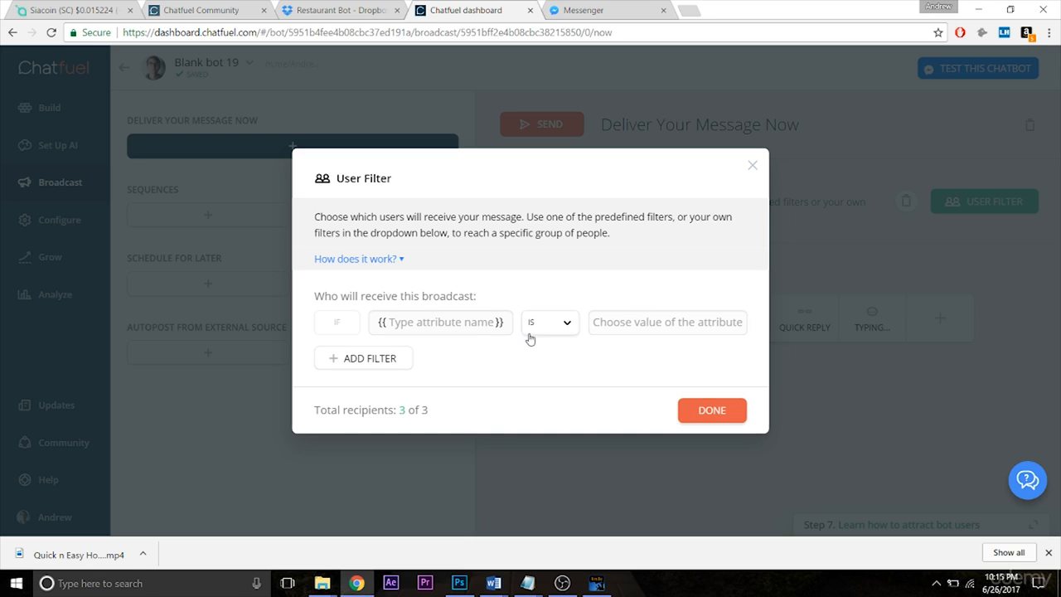
{"action": "left_click", "coordinate": [453, 323]}
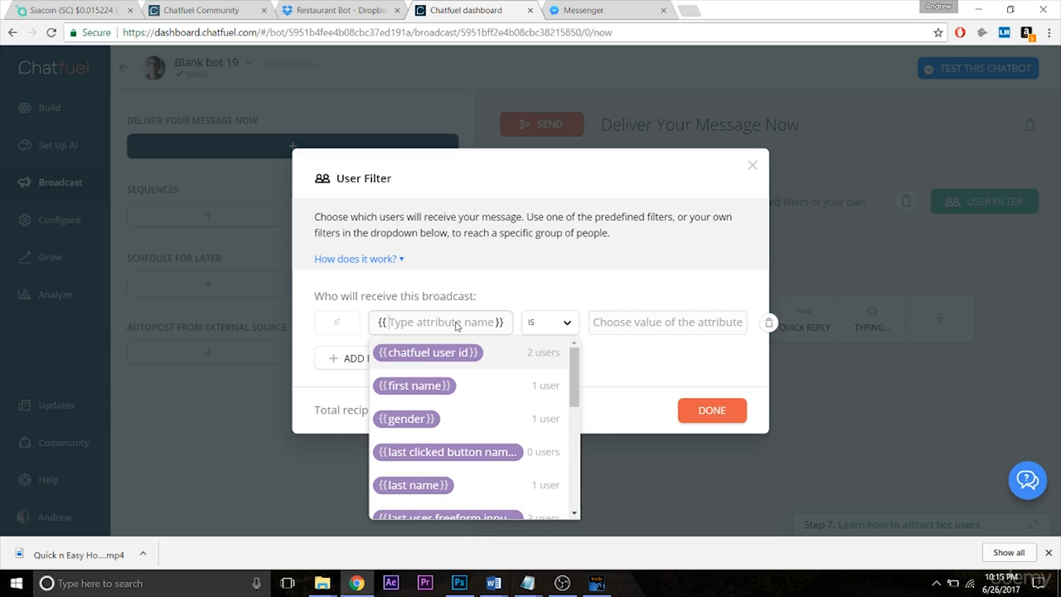
{"action": "left_click", "coordinate": [396, 386]}
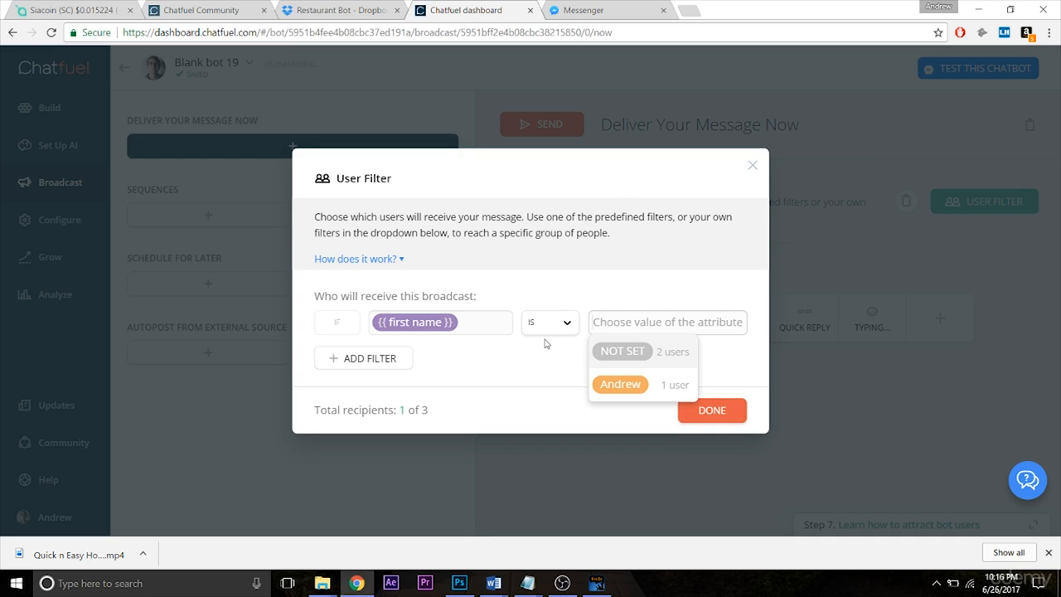
{"action": "left_click", "coordinate": [650, 398]}
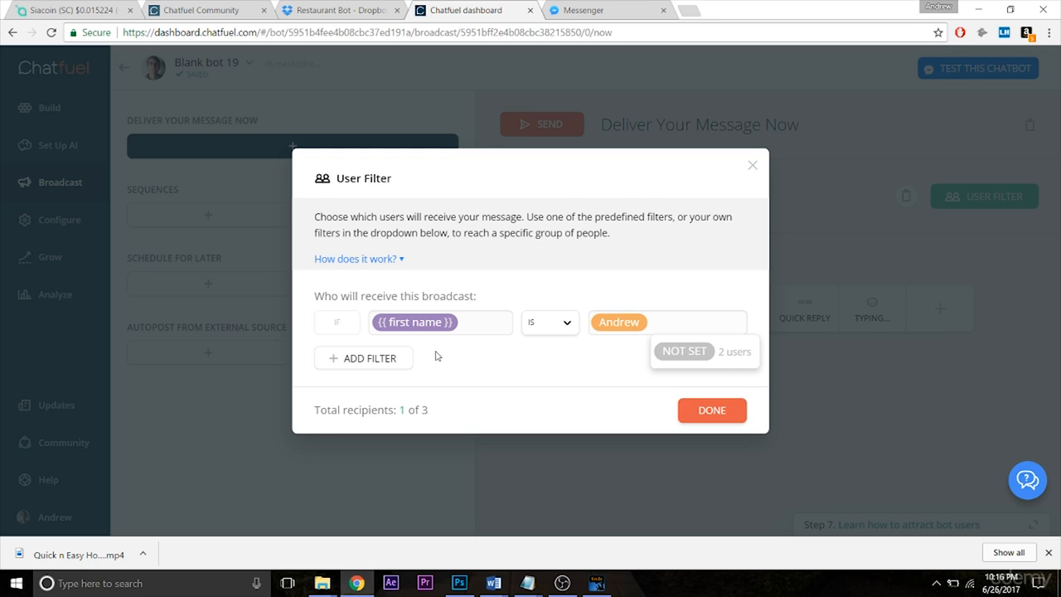
{"action": "left_click", "coordinate": [611, 349]}
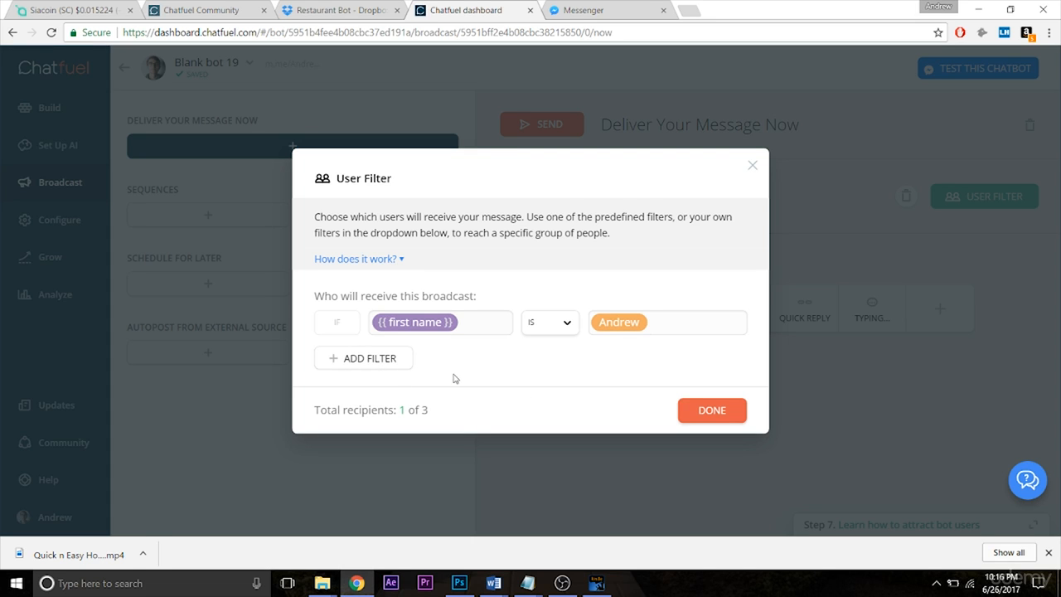
{"action": "left_click", "coordinate": [695, 426]}
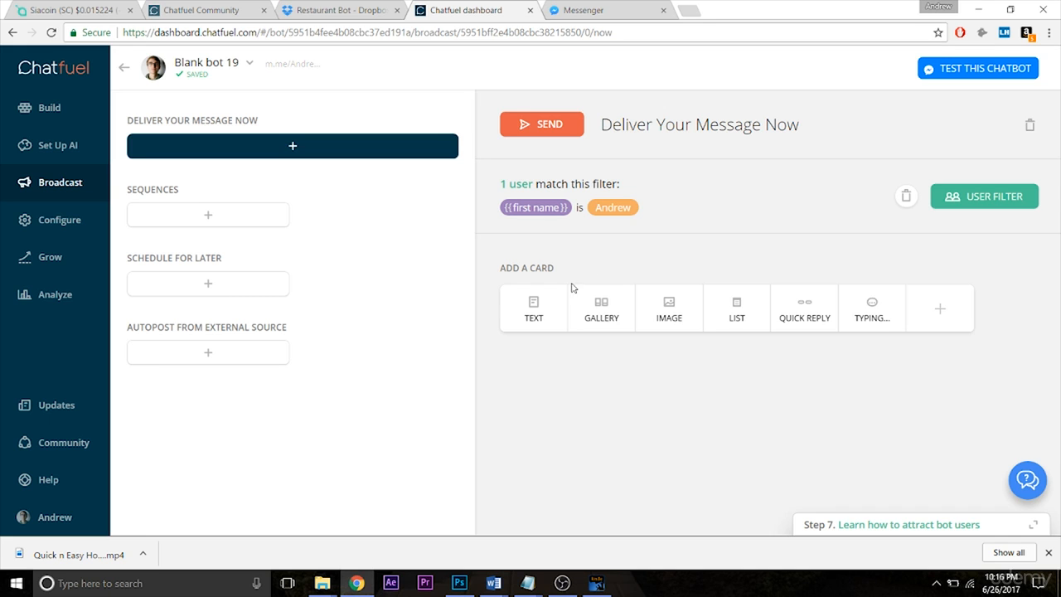
Add a text card reading "Hi!" to the broadcast, followed by a typing card set to 0.5 sec.
{"action": "left_click", "coordinate": [535, 311]}
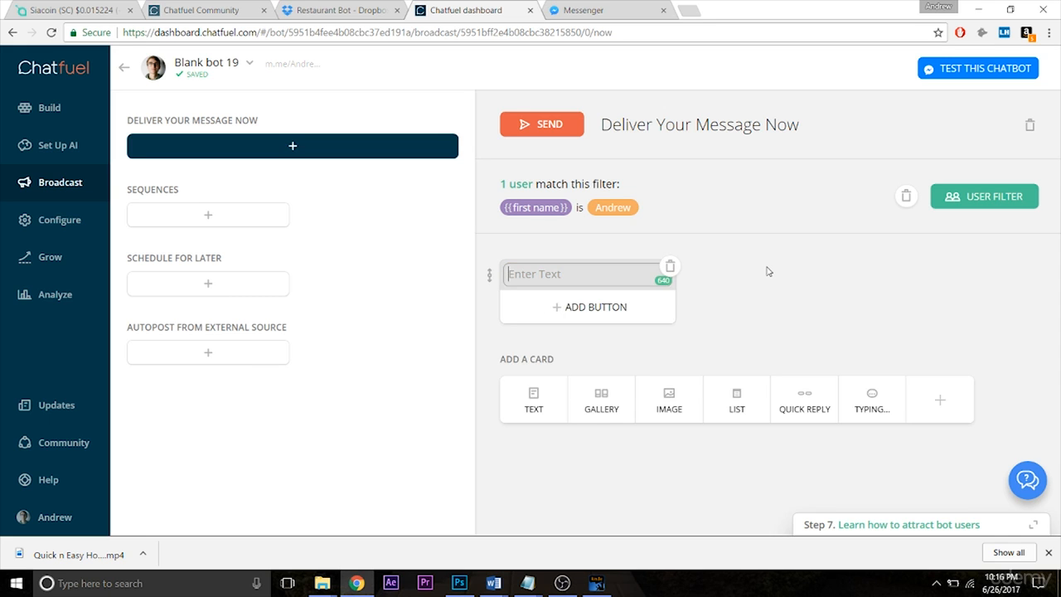
{"action": "type", "text": "Hi!"}
{"action": "left_click", "coordinate": [777, 302]}
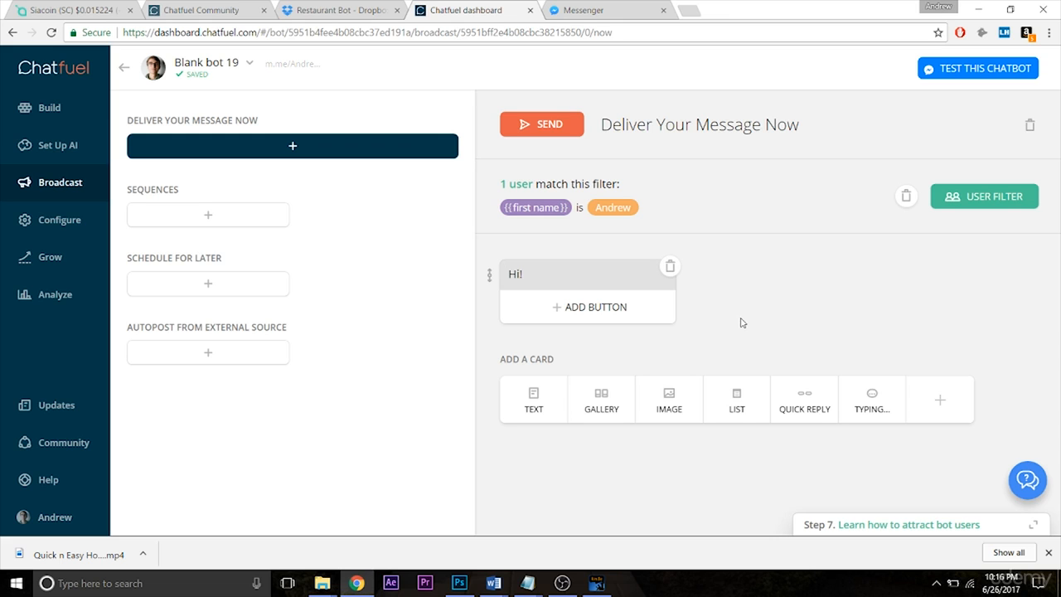
{"action": "left_click", "coordinate": [862, 404]}
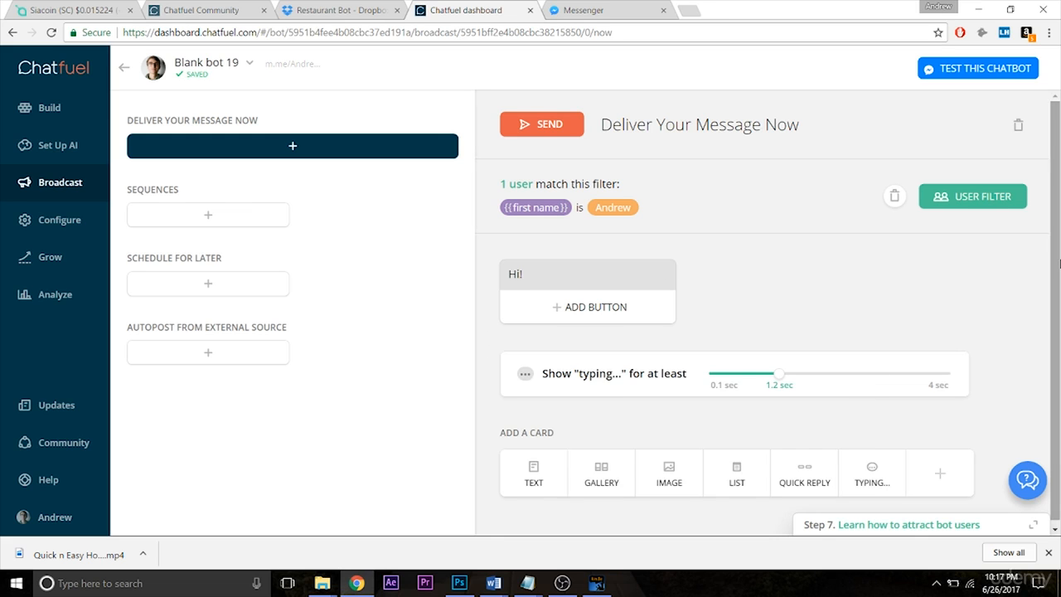
{"action": "left_click_drag", "start_coordinate": [778, 369], "coordinate": [738, 393]}
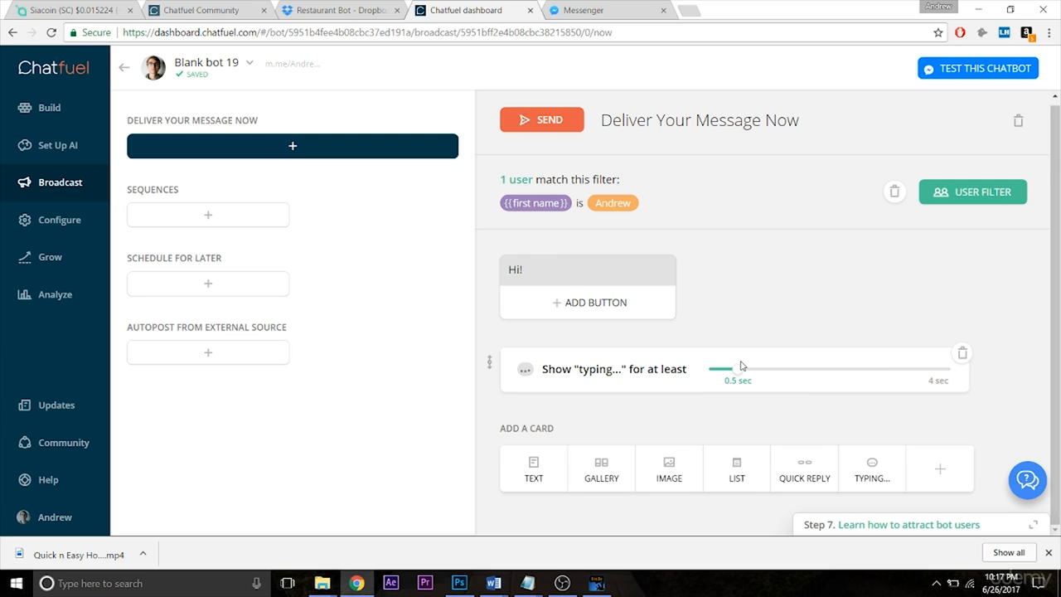
{"action": "left_click", "coordinate": [552, 458]}
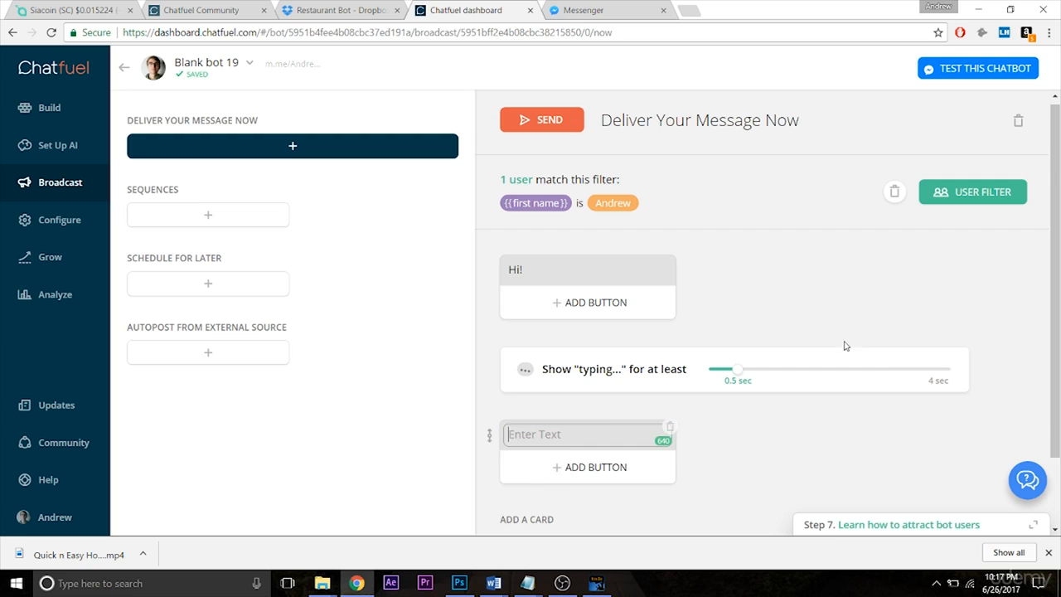
{"action": "scroll", "coordinate": [739, 364], "scroll_direction": "down", "scroll_amount": 1}
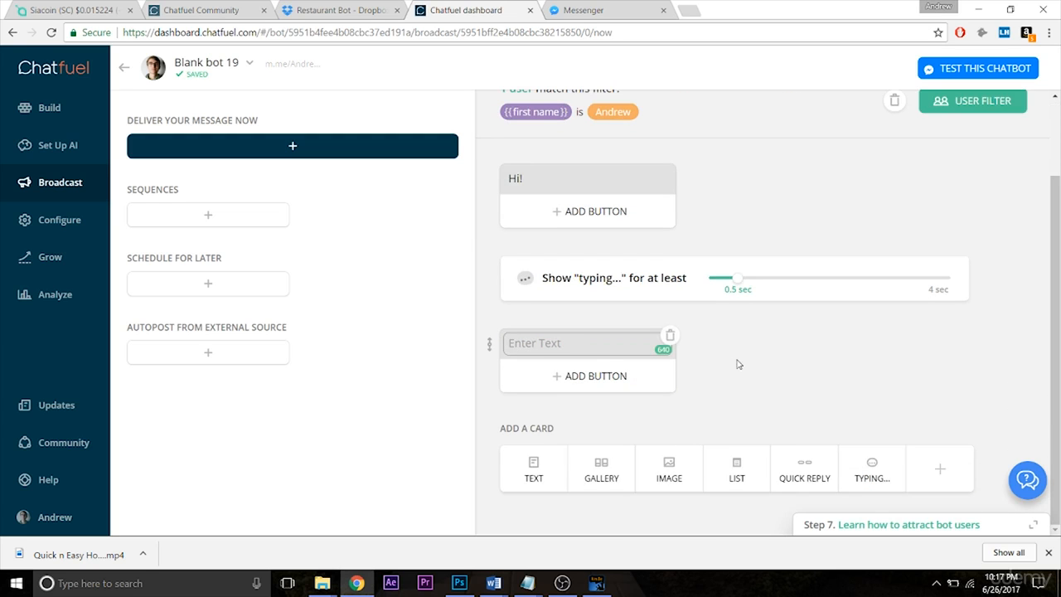
{"action": "left_click", "coordinate": [670, 335]}
{"action": "left_click", "coordinate": [611, 322]}
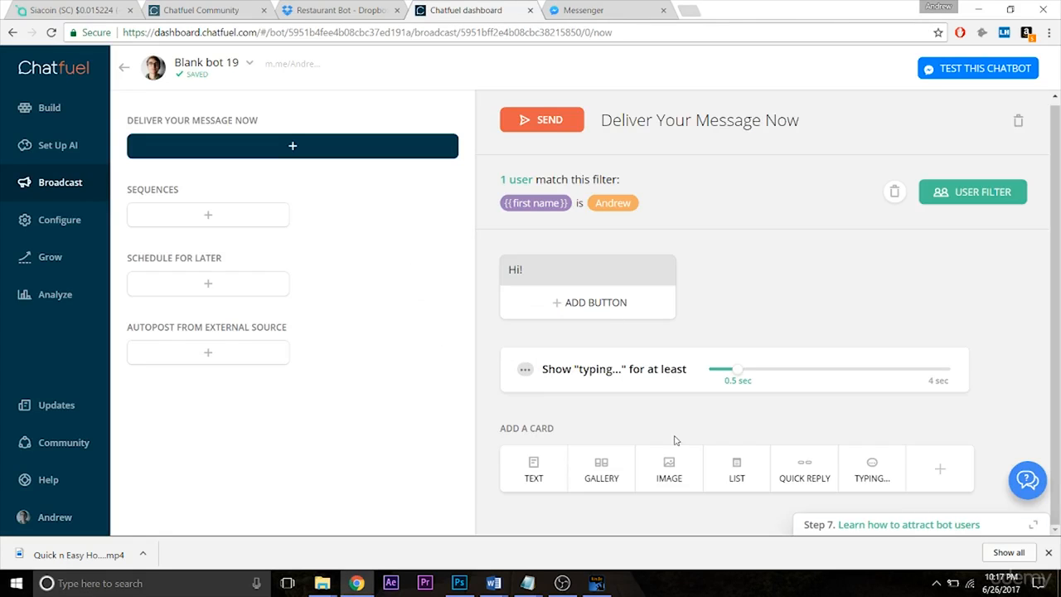
Add an image card below the typing card and upload the pizza picture, found by searching for "pizza".
{"action": "left_click", "coordinate": [673, 467]}
{"action": "left_click", "coordinate": [597, 437]}
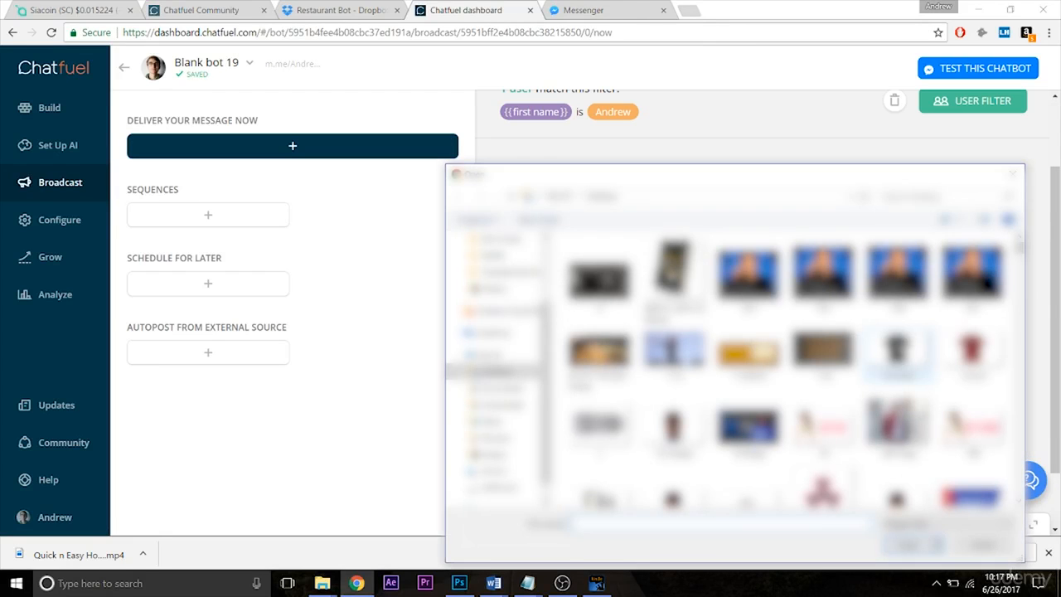
{"action": "type", "text": "pizza"}
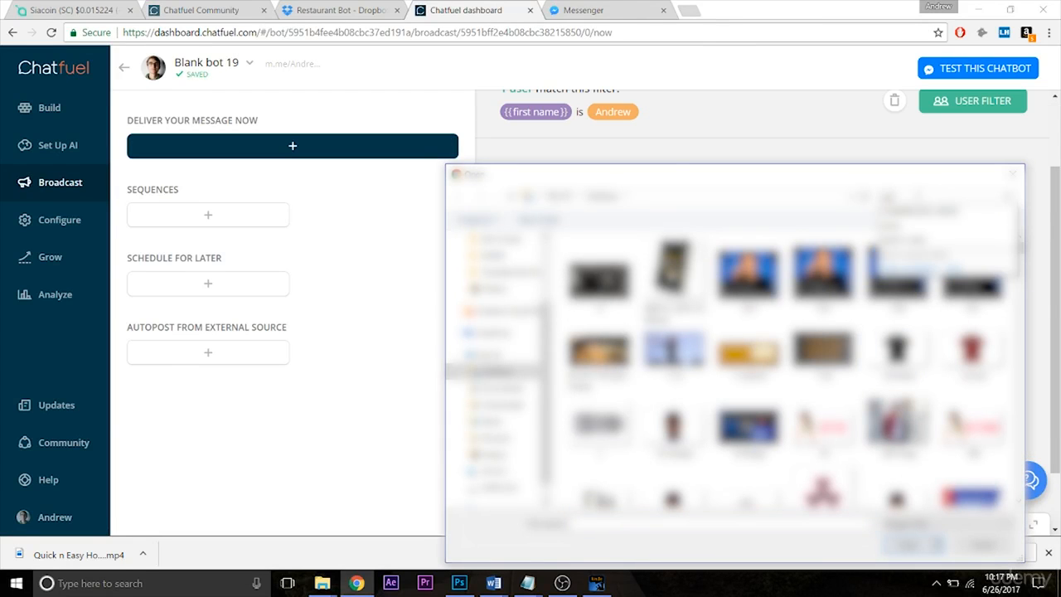
{"action": "double_click", "coordinate": [599, 282]}
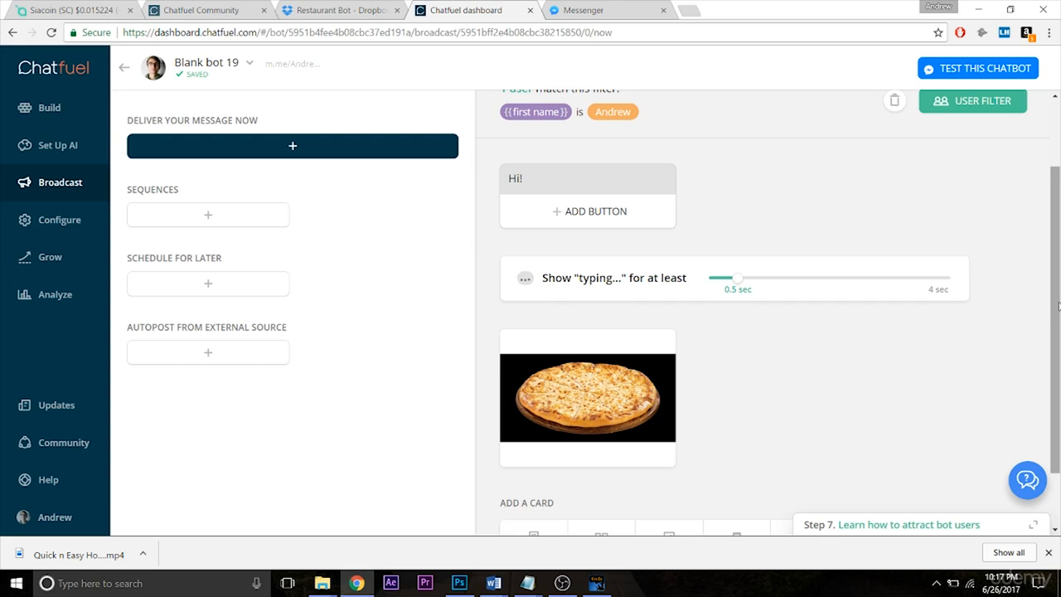
Send the broadcast to the filtered recipient and check its delivery in the Messenger conversation.
{"action": "left_click_drag", "start_coordinate": [1059, 307], "coordinate": [1059, 273]}
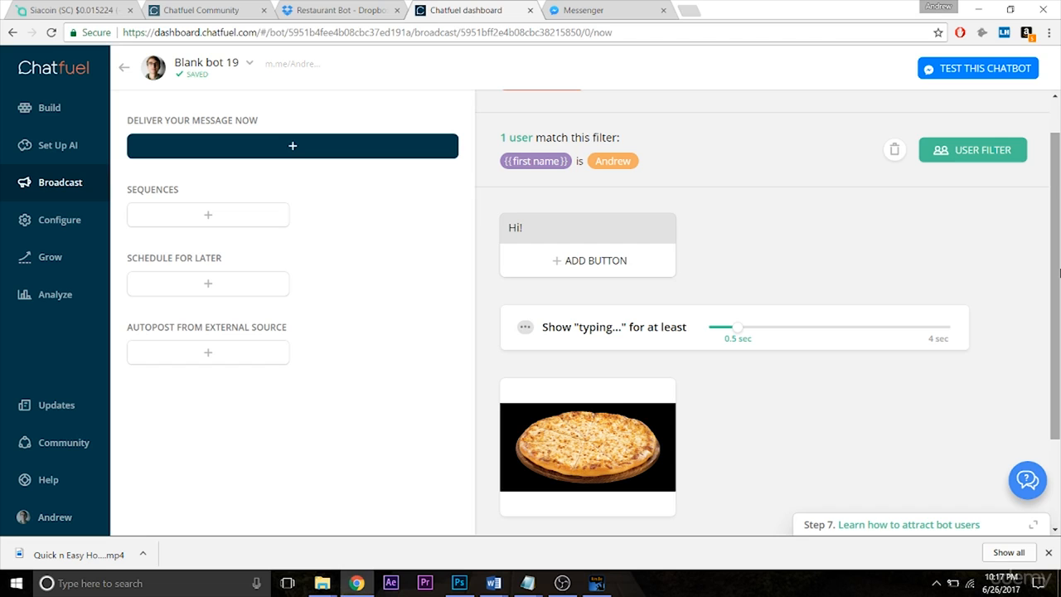
{"action": "left_click_drag", "start_coordinate": [1059, 272], "coordinate": [1058, 290]}
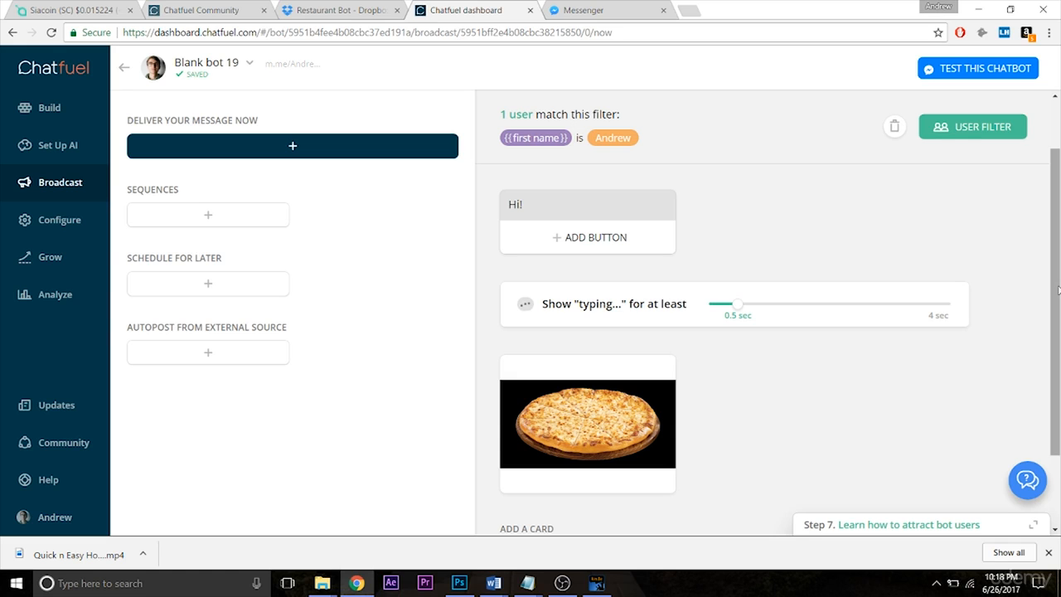
{"action": "left_click_drag", "start_coordinate": [1059, 289], "coordinate": [1059, 379]}
{"action": "scroll", "coordinate": [1059, 379], "scroll_direction": "up", "scroll_amount": 3}
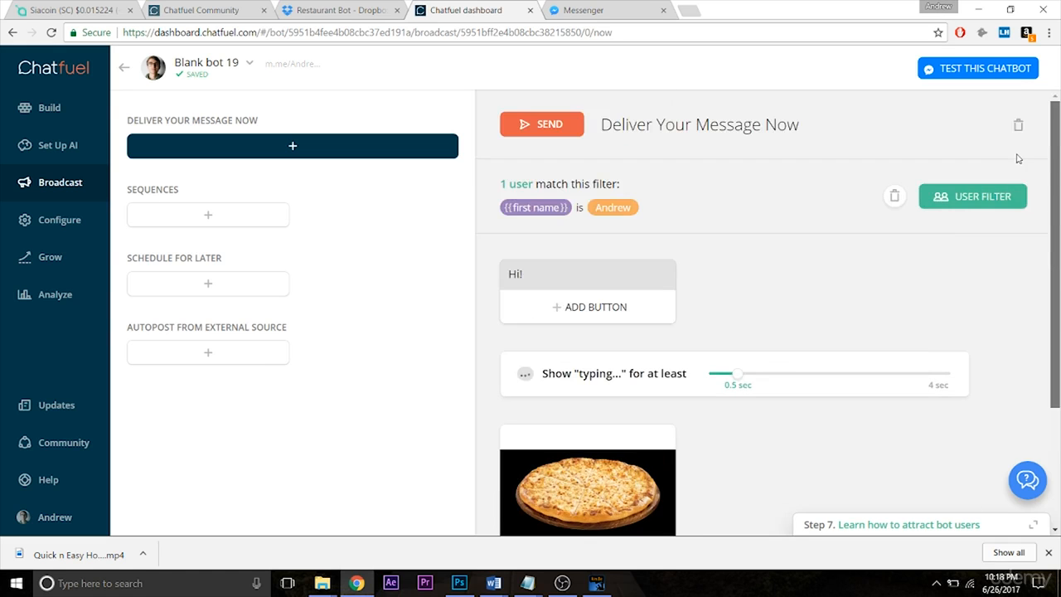
{"action": "left_click", "coordinate": [567, 124]}
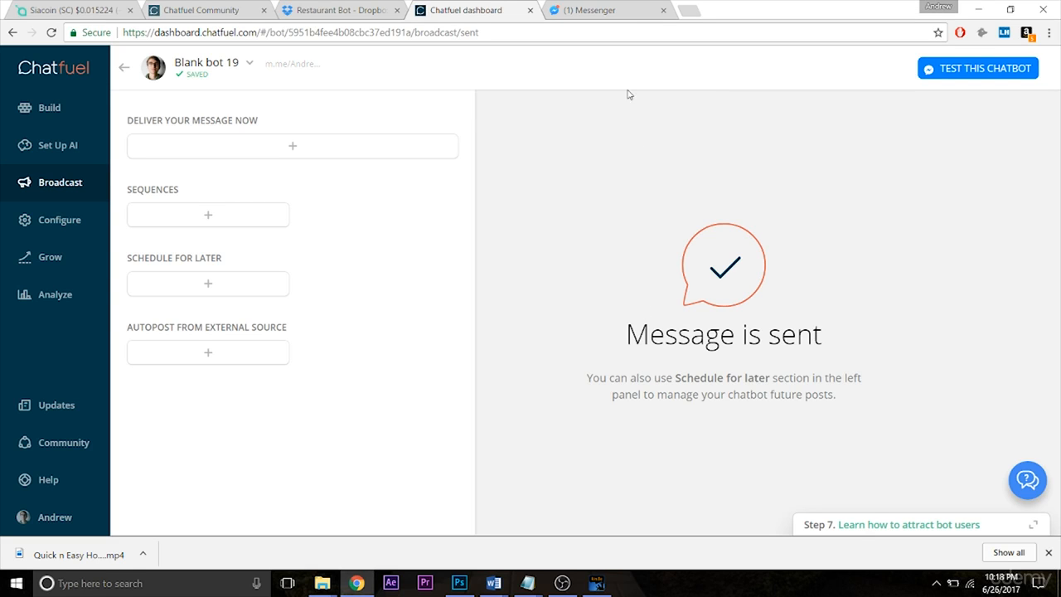
{"action": "left_click", "coordinate": [626, 10]}
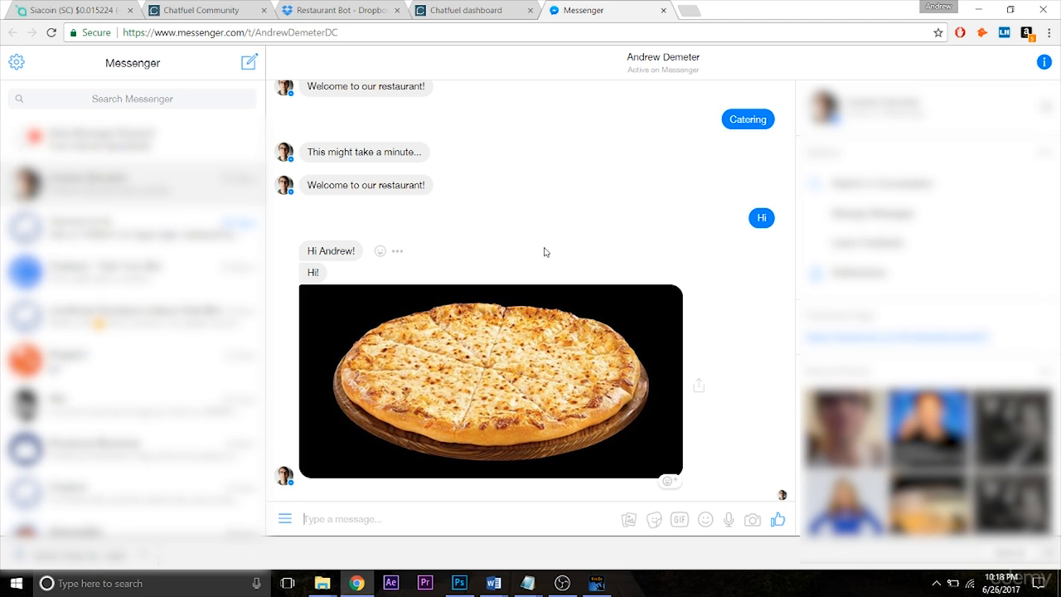
Return to the Chatfuel dashboard and create a sequence item with a text card reading "We offer catering!".
{"action": "left_click", "coordinate": [466, 11]}
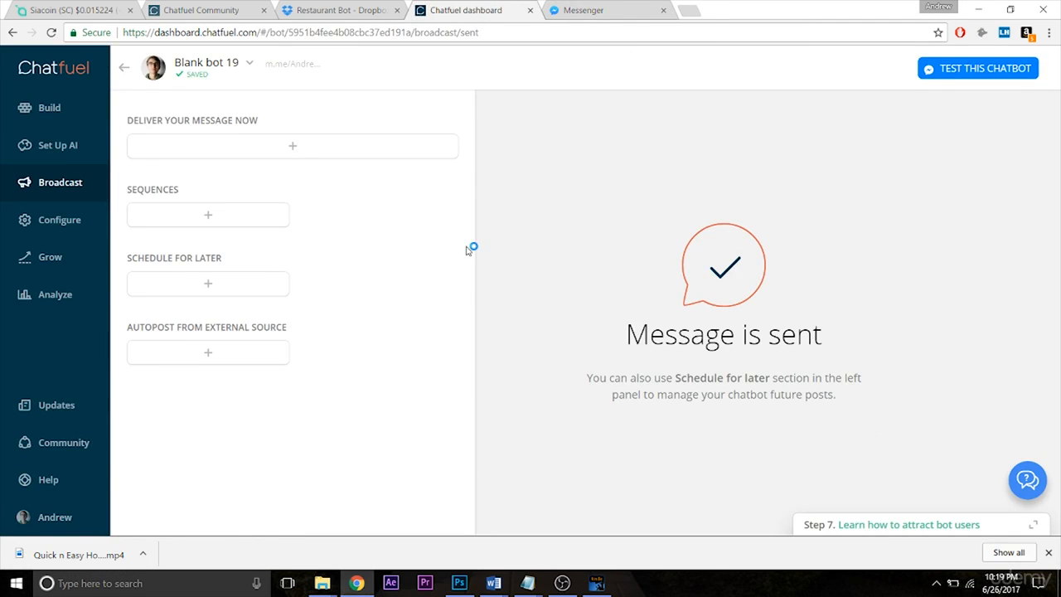
{"action": "left_click", "coordinate": [256, 221]}
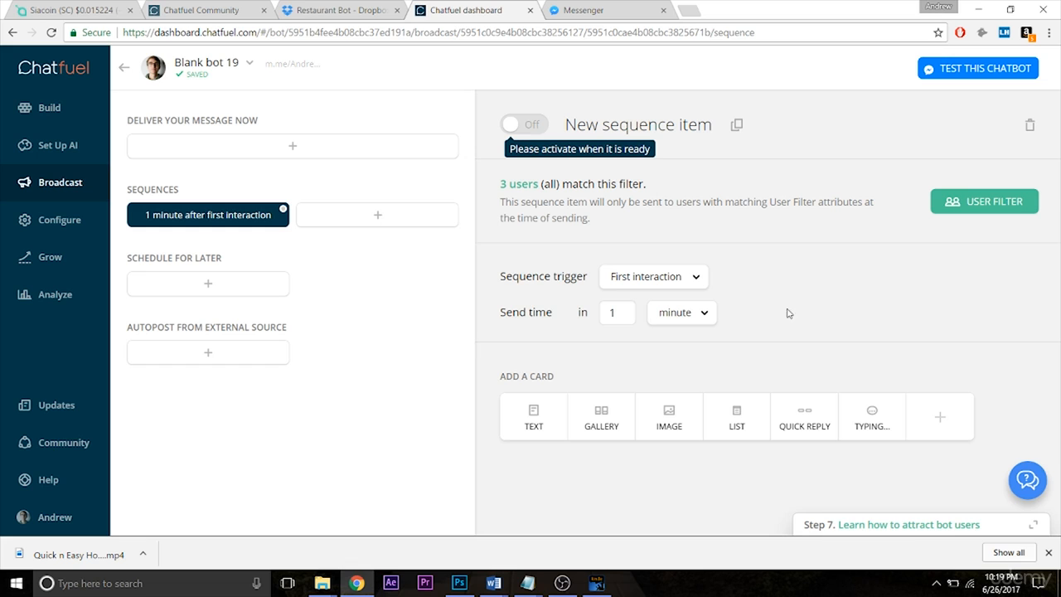
{"action": "left_click", "coordinate": [534, 412]}
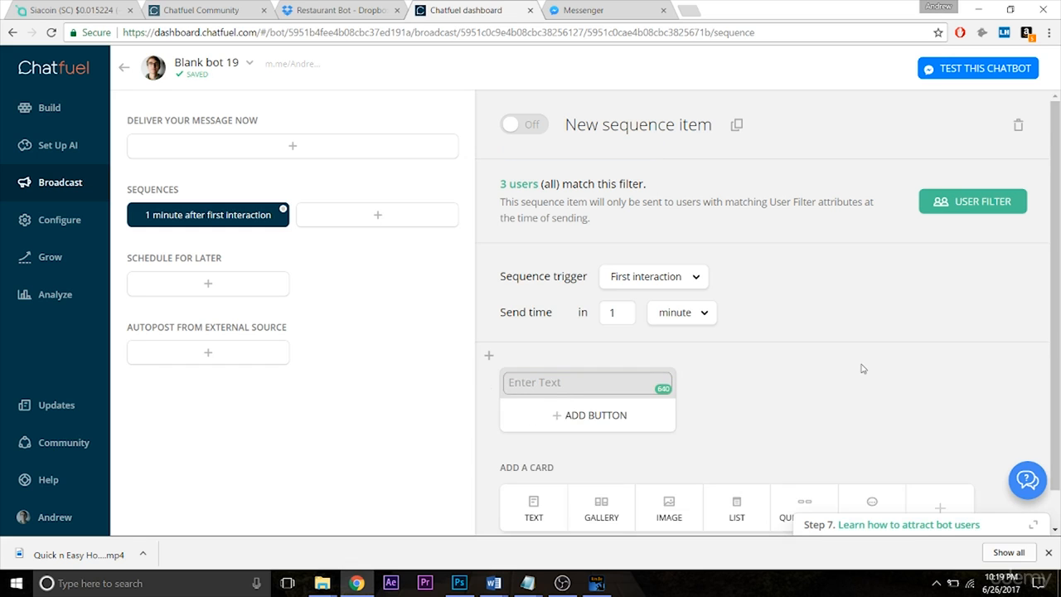
{"action": "type", "text": "We"}
{"action": "key", "text": "ctrl+a"}
{"action": "type", "text": "We offer catering!"}
{"action": "left_click", "coordinate": [808, 393]}
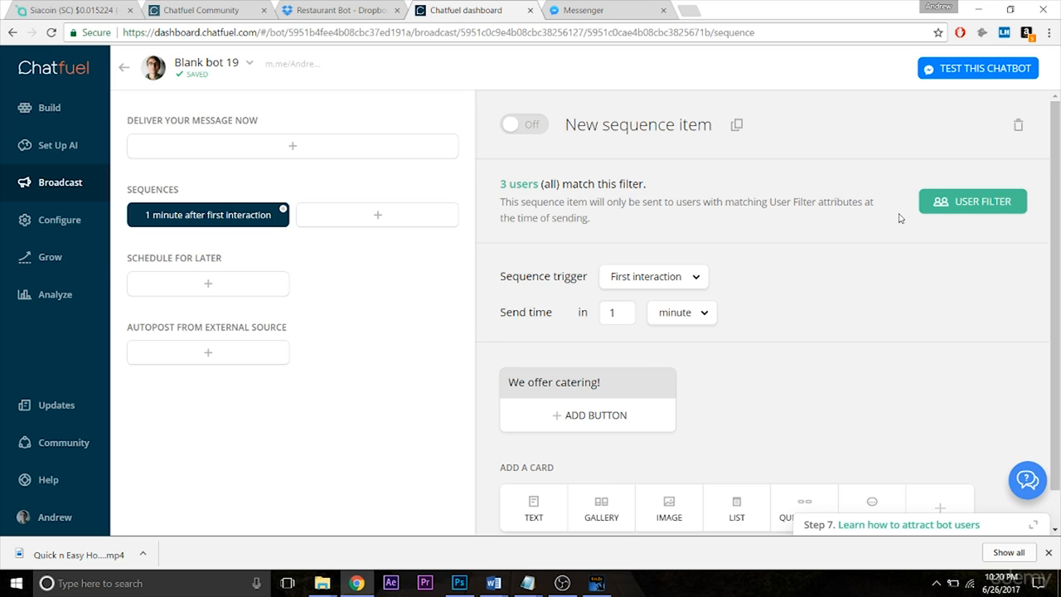
Examine the attributes and the additional-condition option in the sequence item's user filter, leaving the filter empty.
{"action": "left_click", "coordinate": [959, 214]}
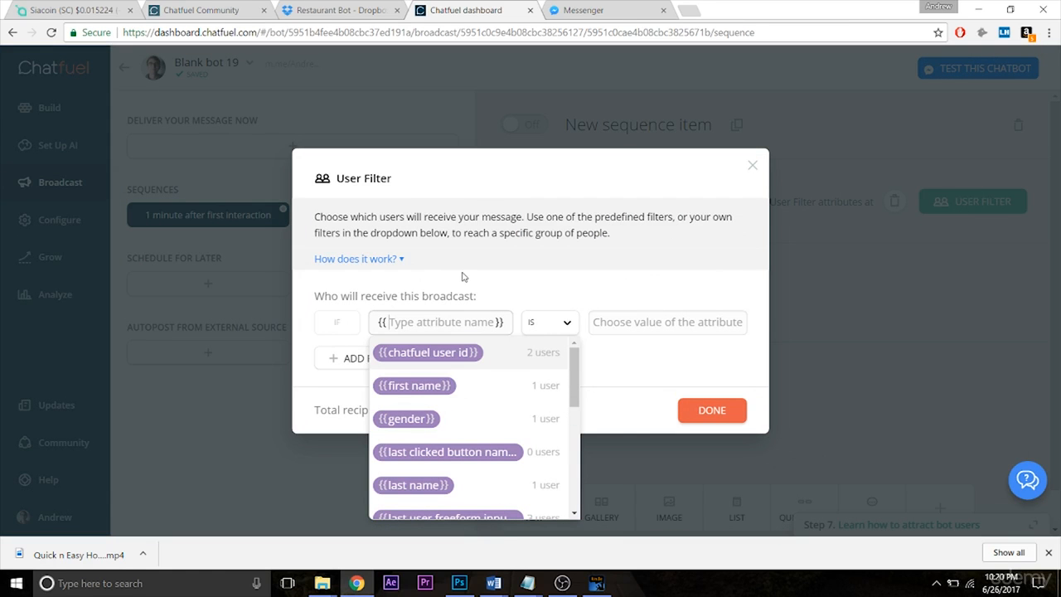
{"action": "left_click_drag", "start_coordinate": [580, 359], "coordinate": [575, 474]}
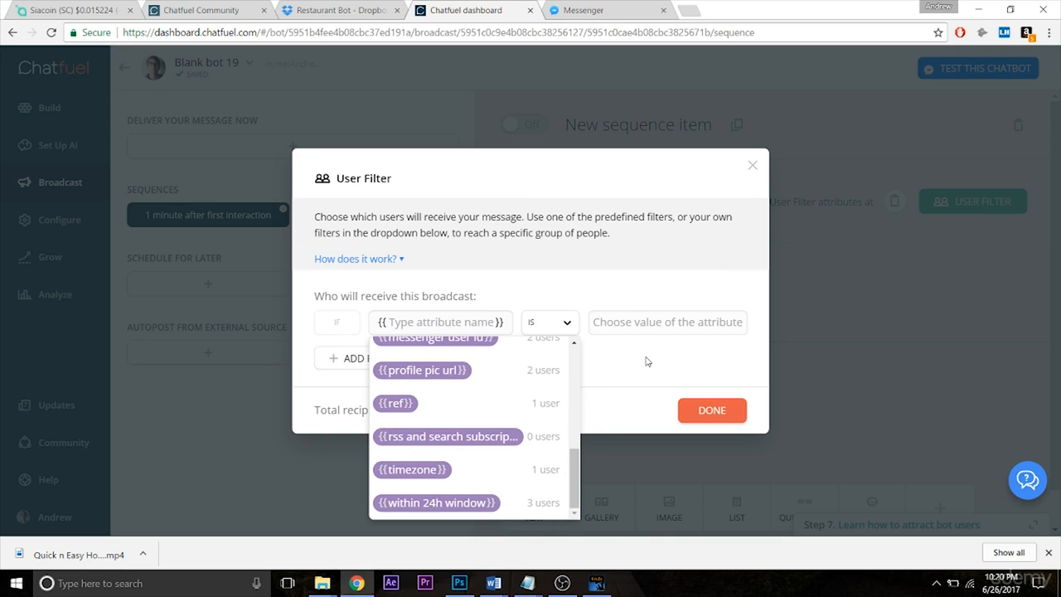
{"action": "scroll", "coordinate": [630, 361], "scroll_direction": "up", "scroll_amount": 5}
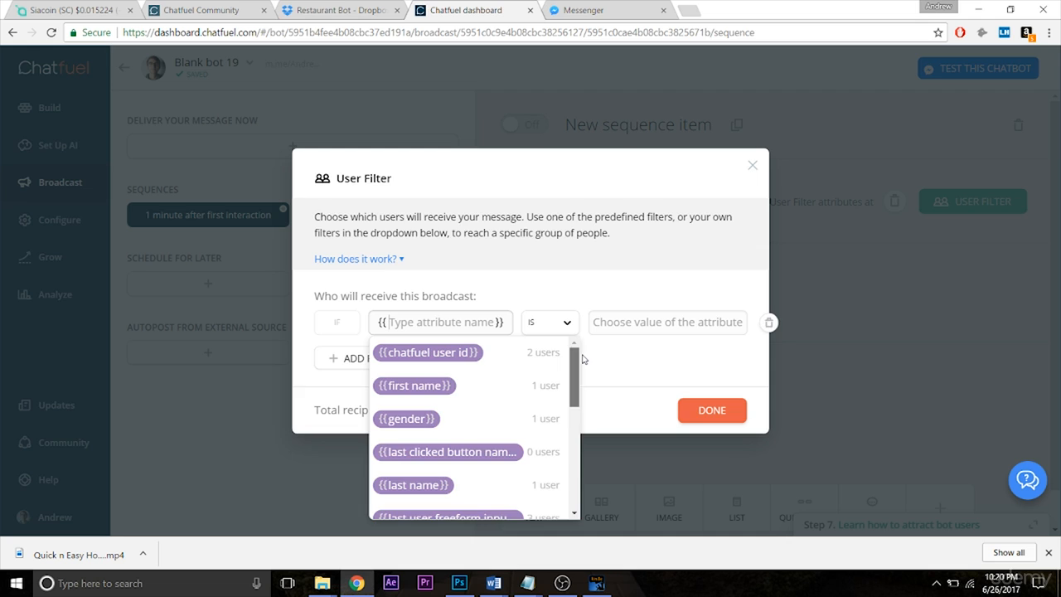
{"action": "left_click", "coordinate": [626, 359]}
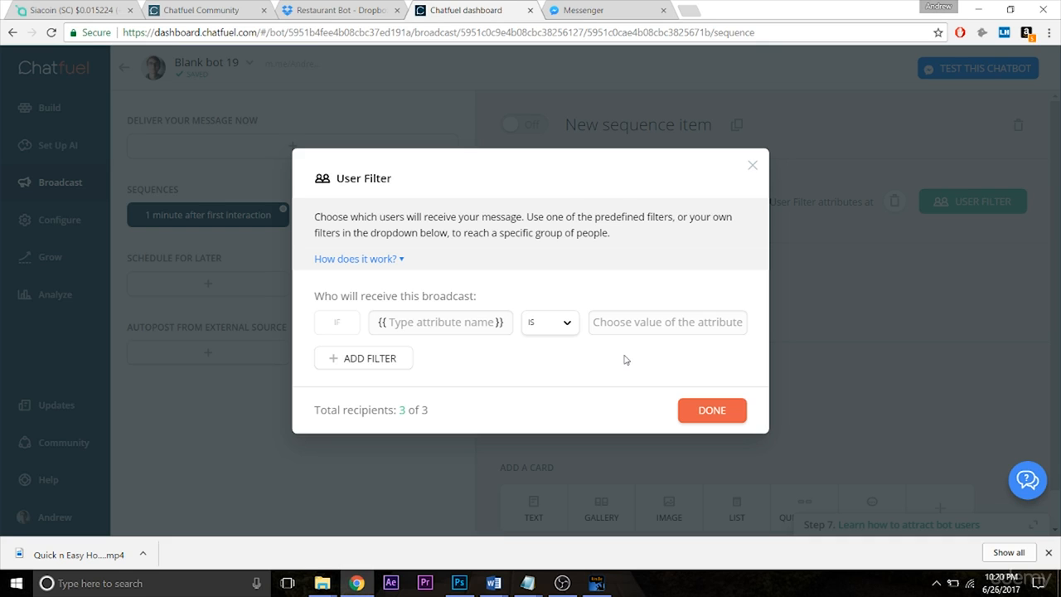
{"action": "left_click", "coordinate": [441, 324]}
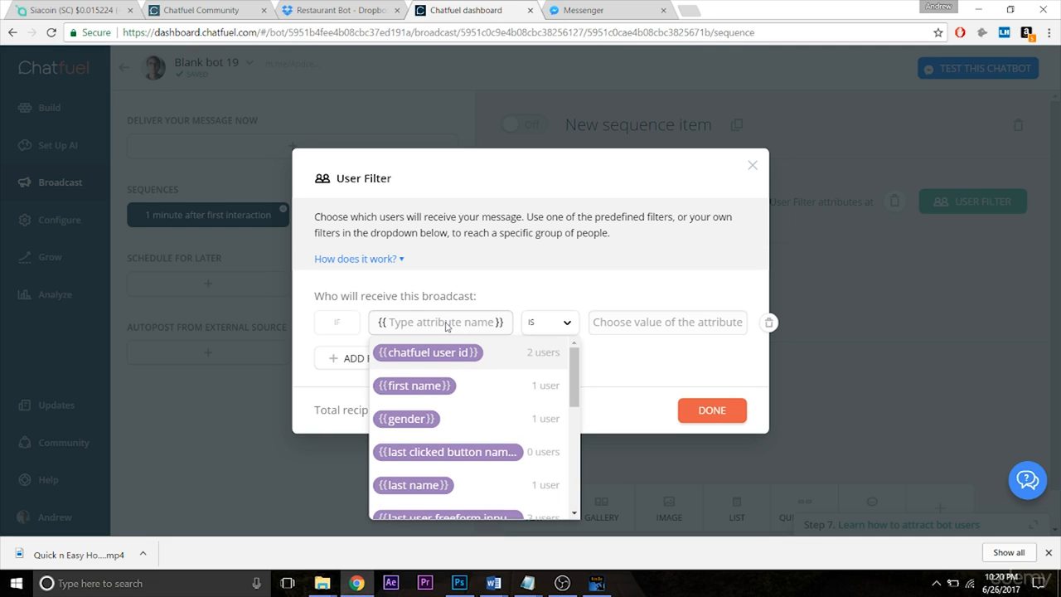
{"action": "left_click", "coordinate": [616, 360]}
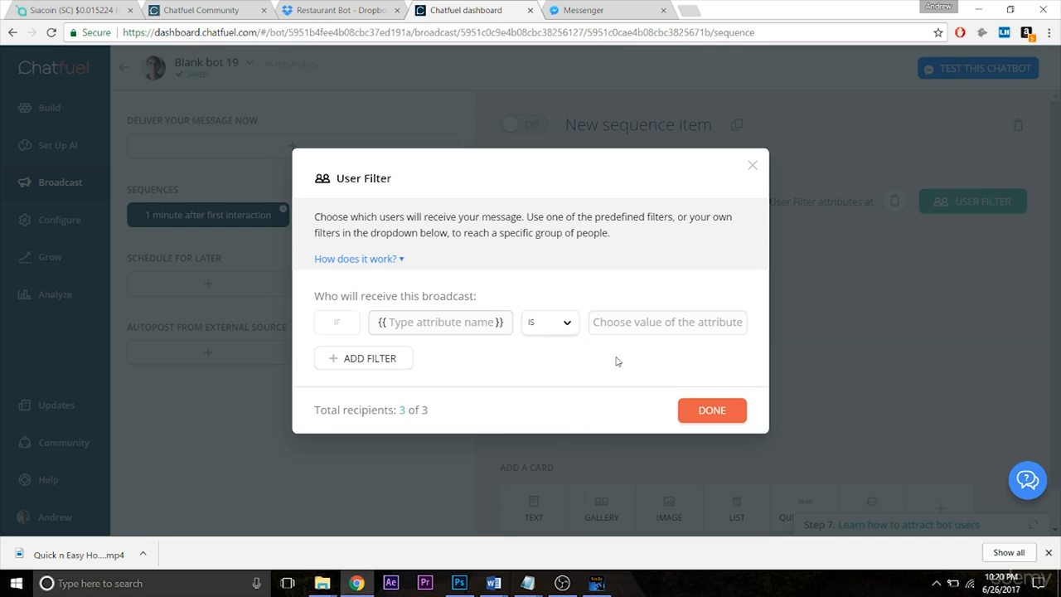
{"action": "left_click", "coordinate": [393, 353]}
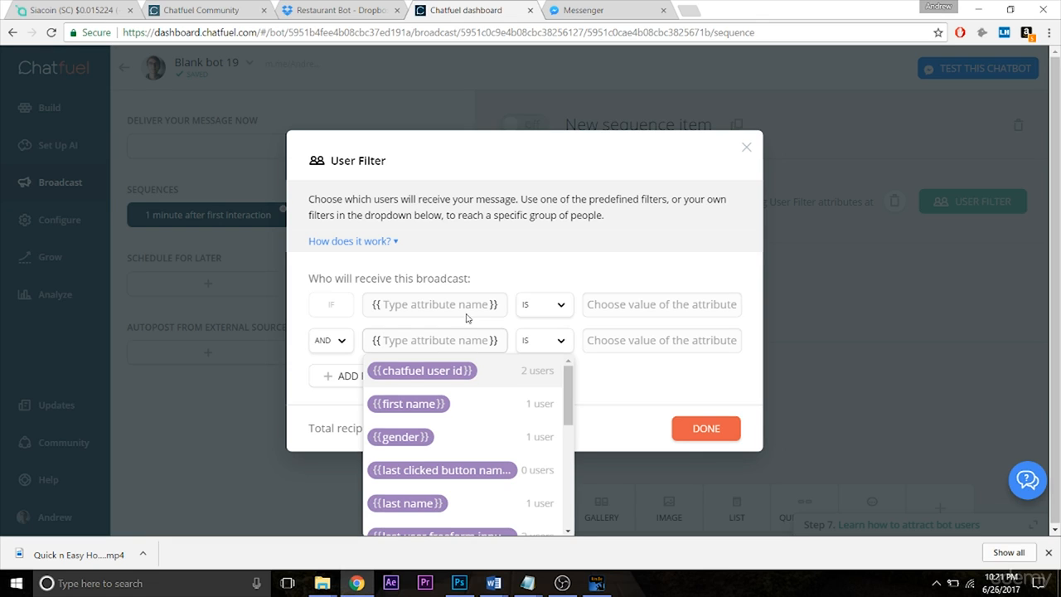
{"action": "left_click", "coordinate": [521, 243]}
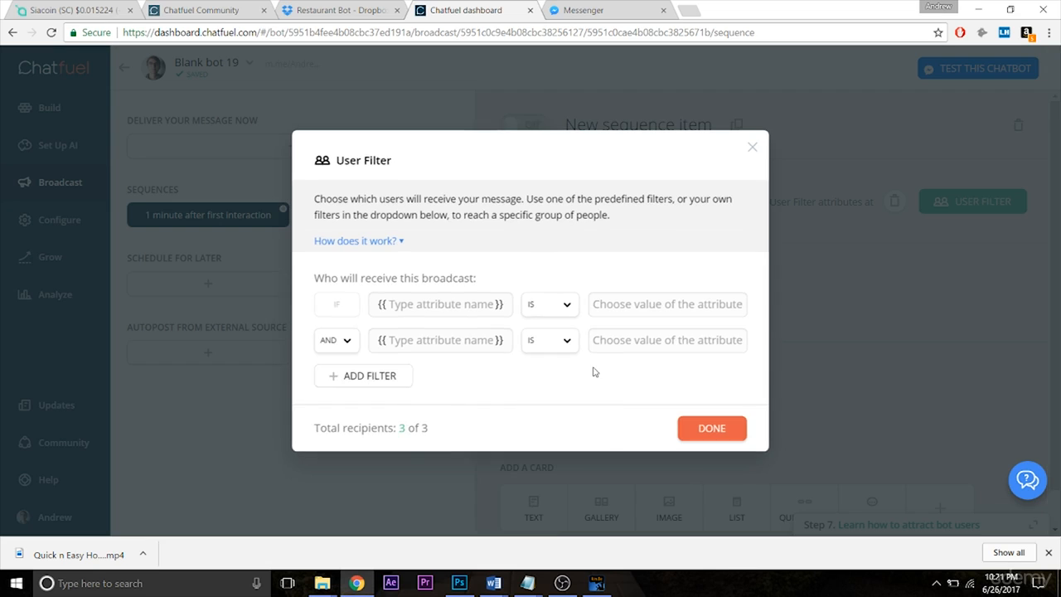
{"action": "left_click", "coordinate": [685, 428]}
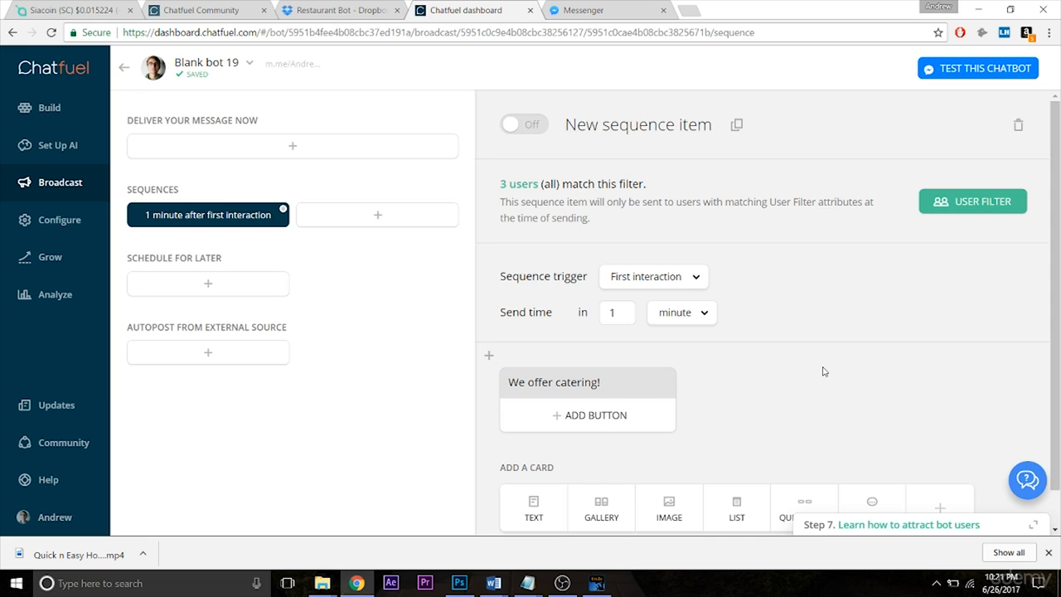
Create a broadcast scheduled for later and set it to repeat on workdays.
{"action": "left_click", "coordinate": [192, 285]}
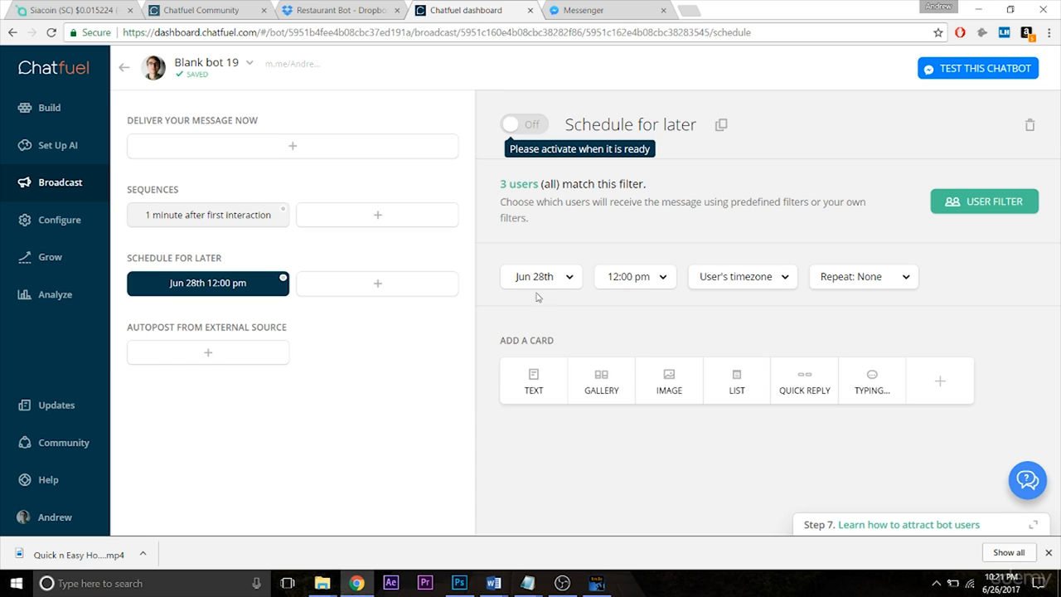
{"action": "left_click", "coordinate": [846, 279]}
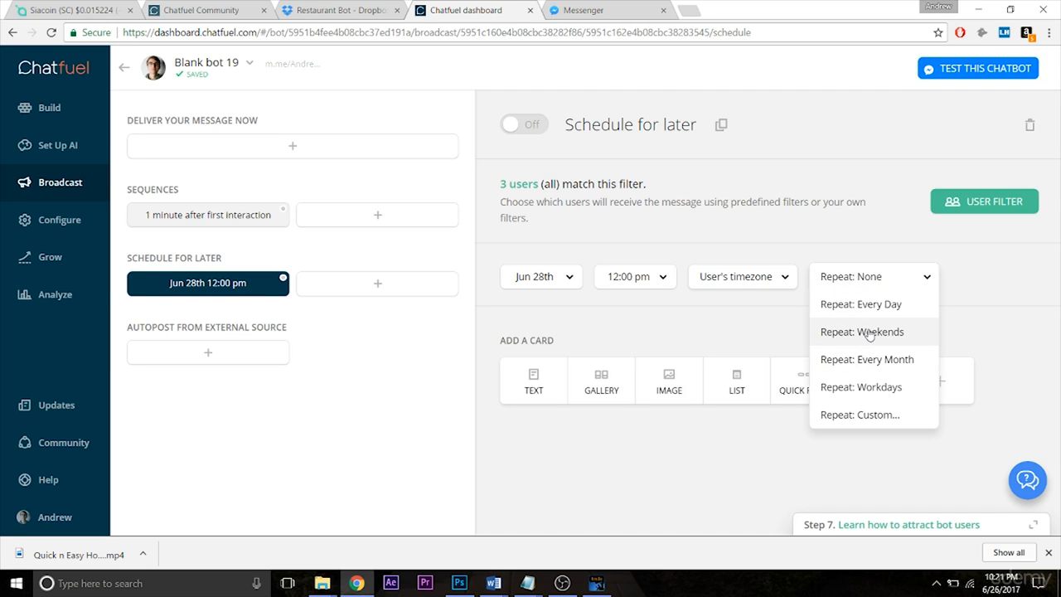
{"action": "left_click", "coordinate": [867, 387]}
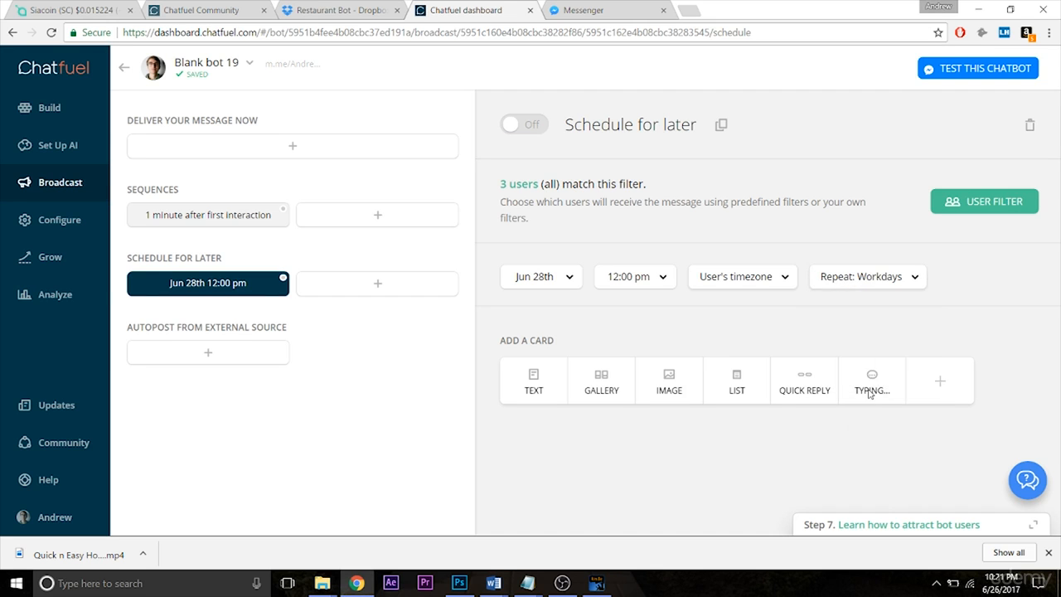
Switch the scheduled broadcast to a custom repeat and deselect every weekday except Monday.
{"action": "left_click", "coordinate": [863, 279]}
{"action": "left_click", "coordinate": [876, 415]}
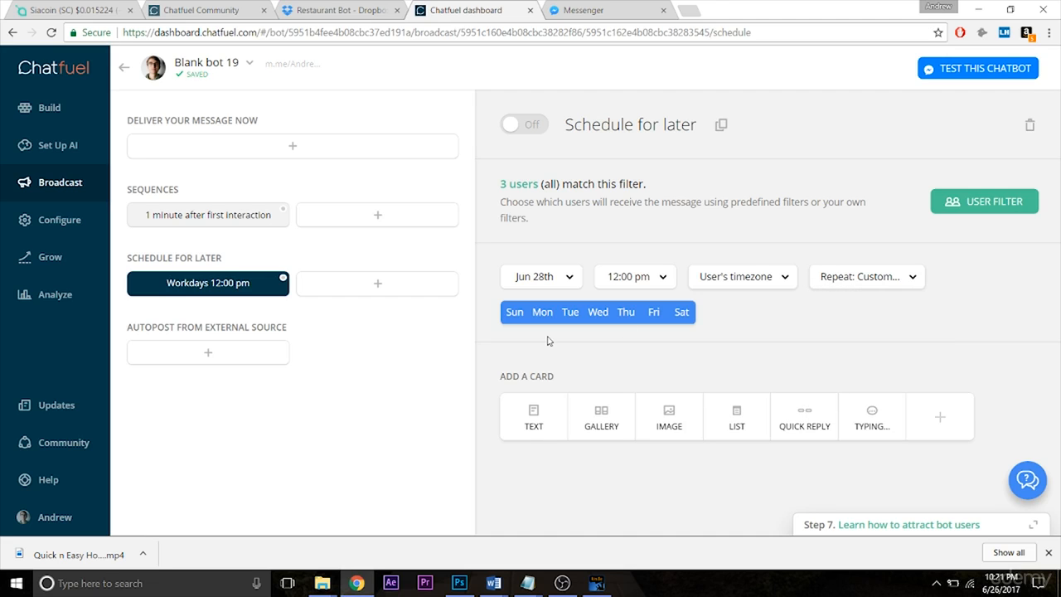
{"action": "left_click", "coordinate": [514, 314]}
{"action": "left_click", "coordinate": [573, 314]}
{"action": "left_click", "coordinate": [597, 313]}
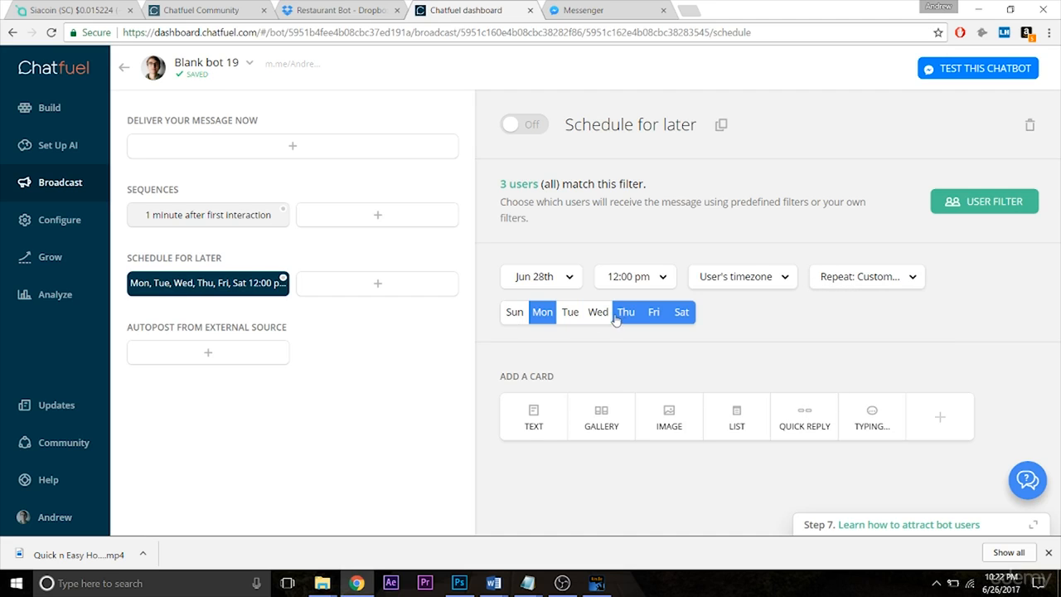
{"action": "left_click", "coordinate": [626, 314]}
{"action": "left_click", "coordinate": [654, 313]}
{"action": "left_click", "coordinate": [682, 314]}
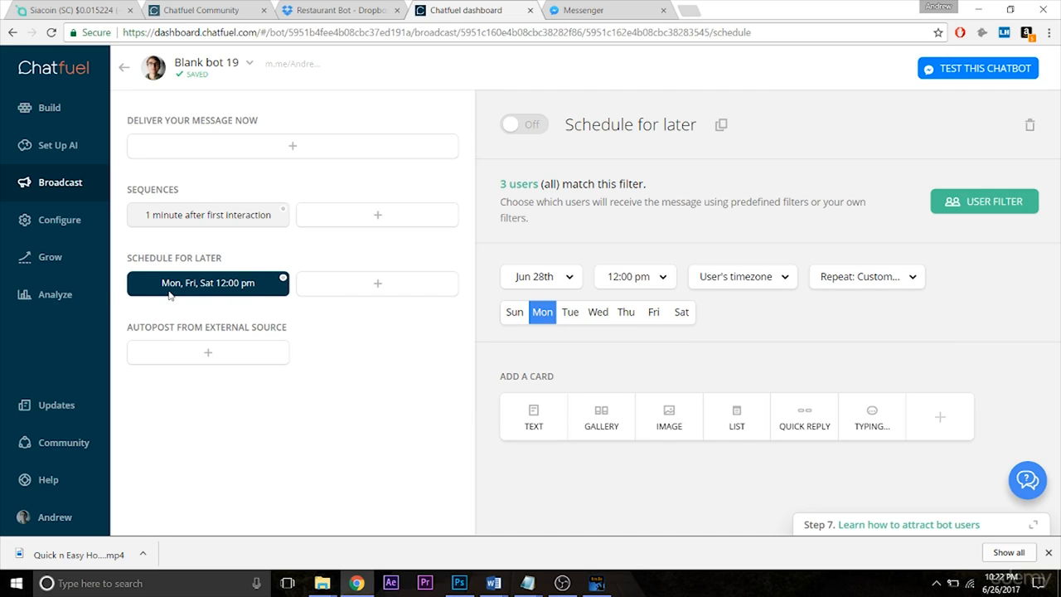
Add a text card reading "50% off all pizzas! Today only!" to the scheduled broadcast and look through the available send times.
{"action": "left_click", "coordinate": [533, 423]}
{"action": "type", "text": "50%"}
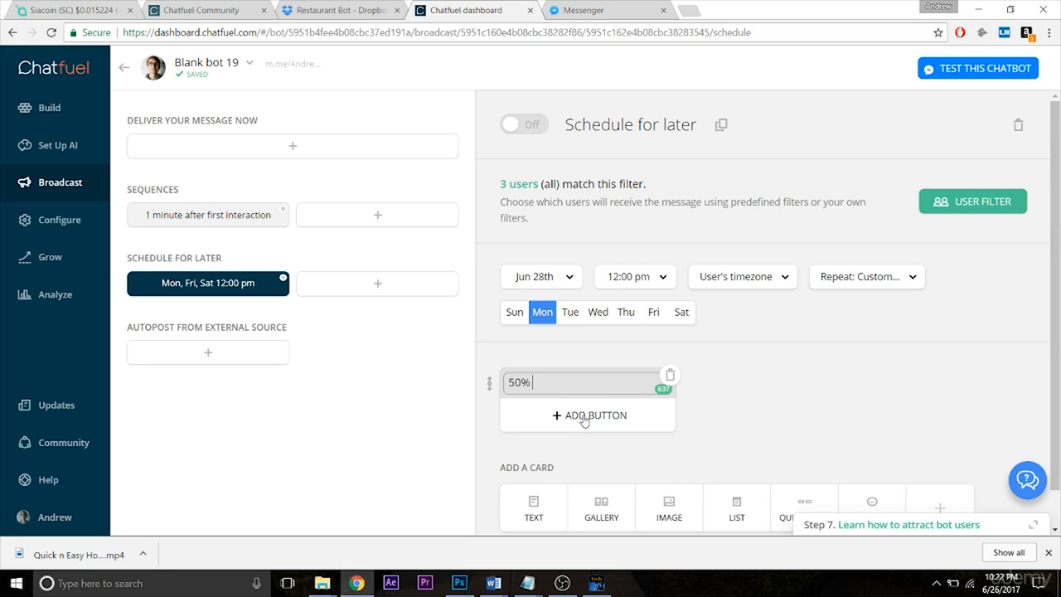
{"action": "type", "text": " off all pizzas! Today only!"}
{"action": "left_click", "coordinate": [828, 401]}
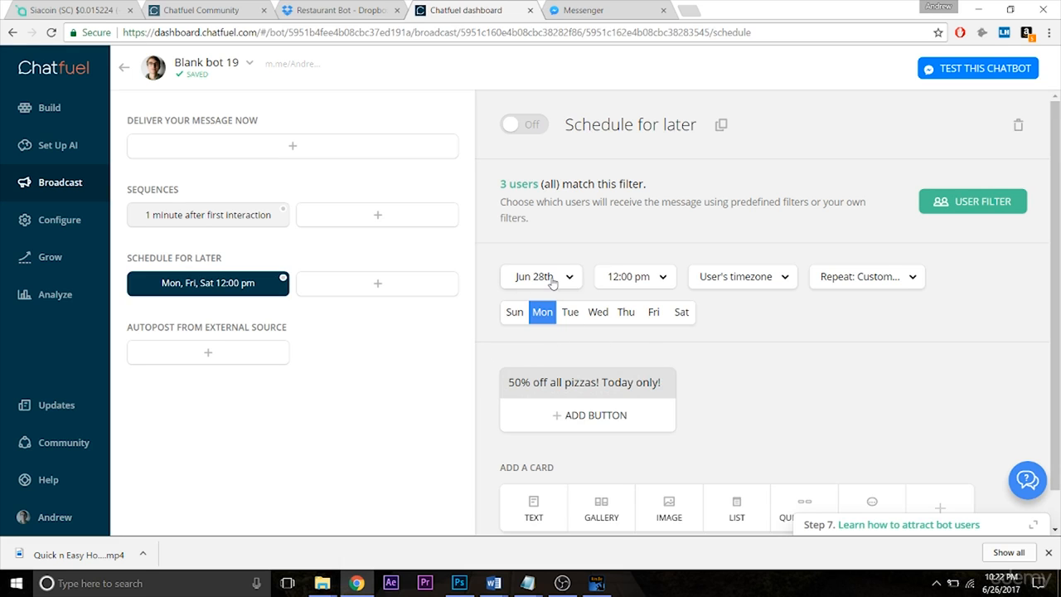
{"action": "left_click", "coordinate": [645, 282]}
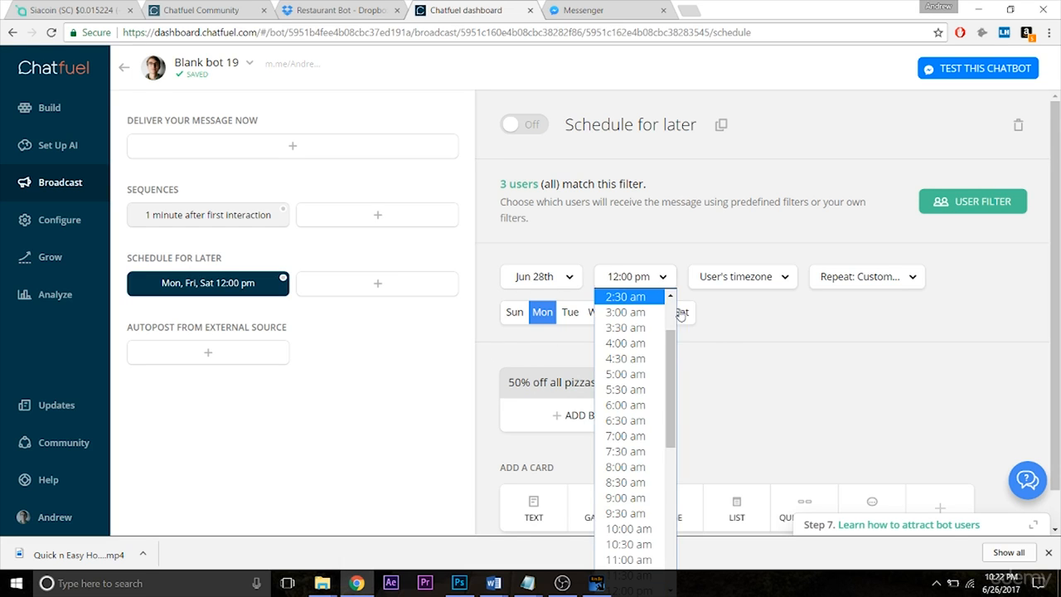
{"action": "left_click", "coordinate": [747, 386]}
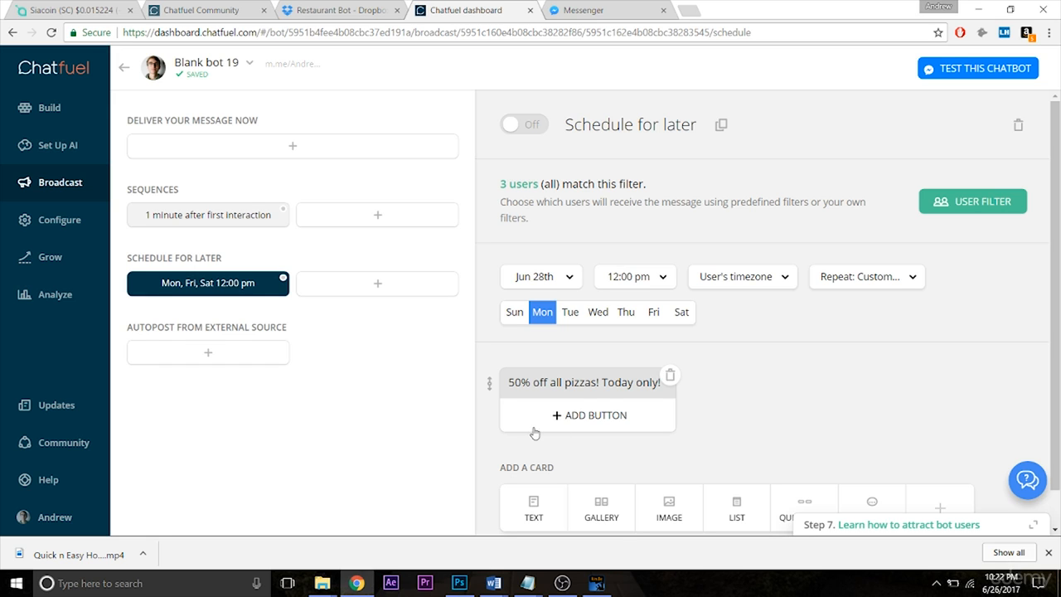
Create an autopost item for an external source, and reopen the scheduled pizza broadcast.
{"action": "left_click", "coordinate": [231, 361]}
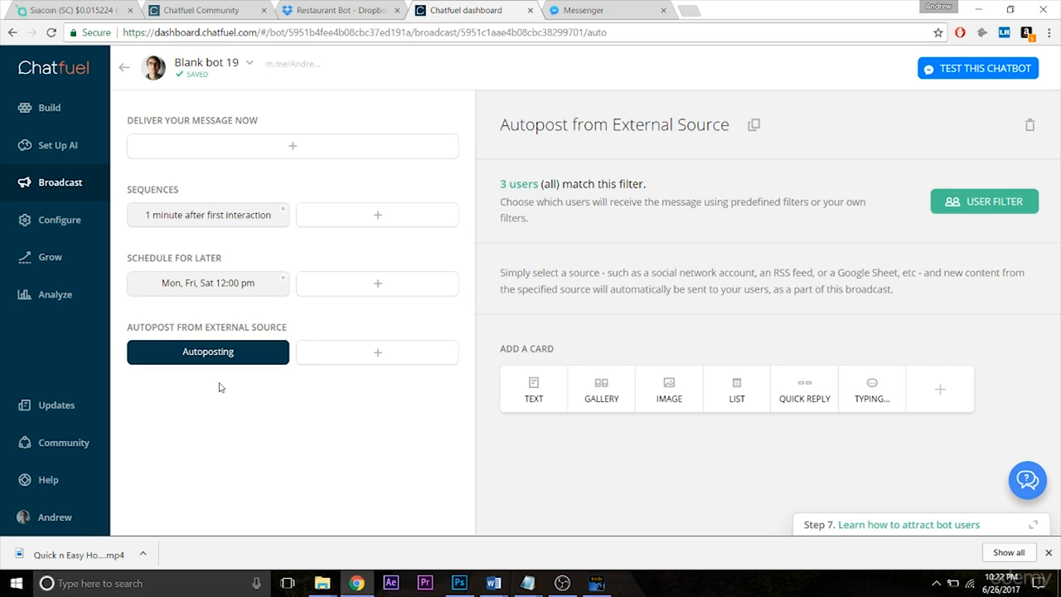
{"action": "left_click", "coordinate": [228, 290]}
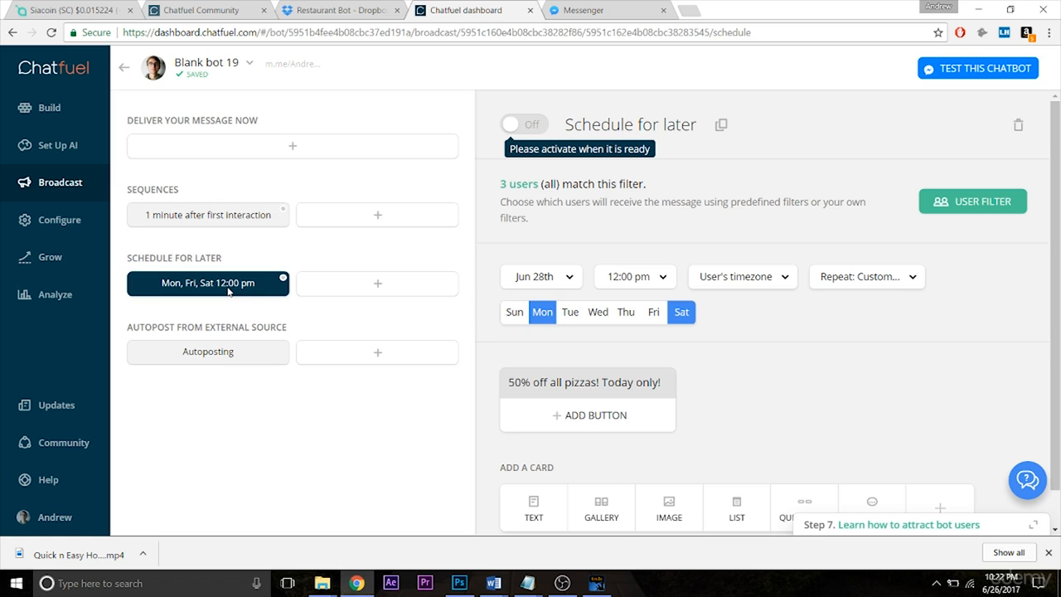